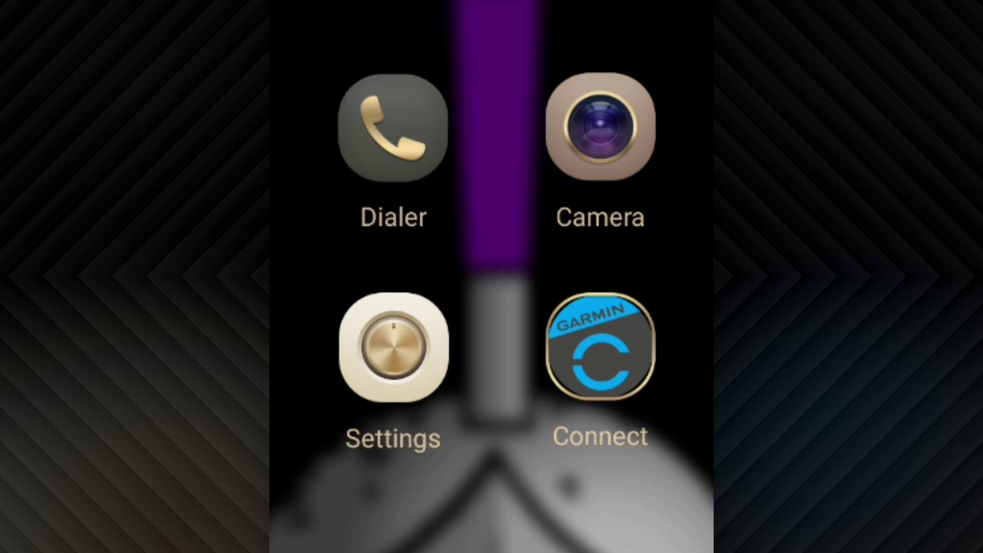
Open the vívoactive 3's Watch Faces list via Activities & App Management in Garmin Connect
click(600, 347)
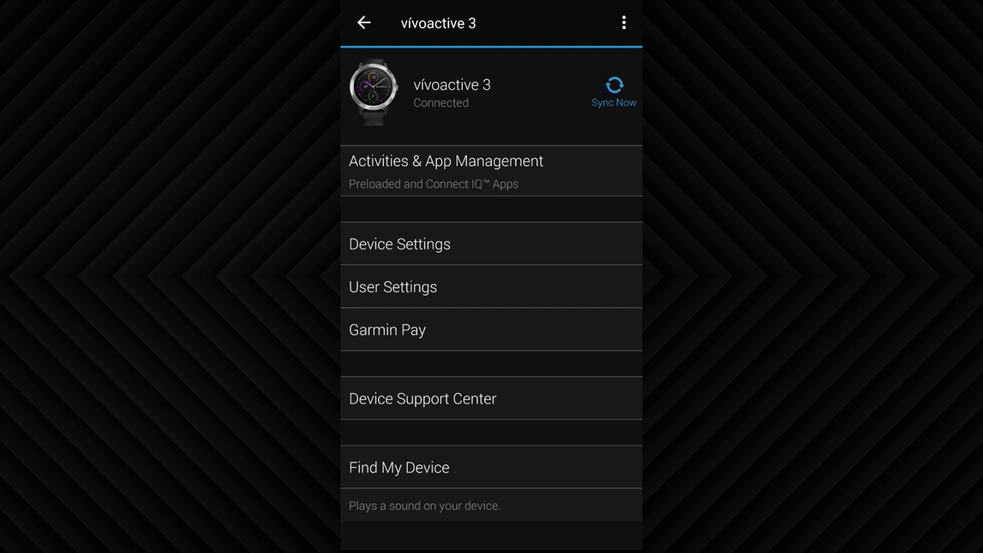
click(555, 170)
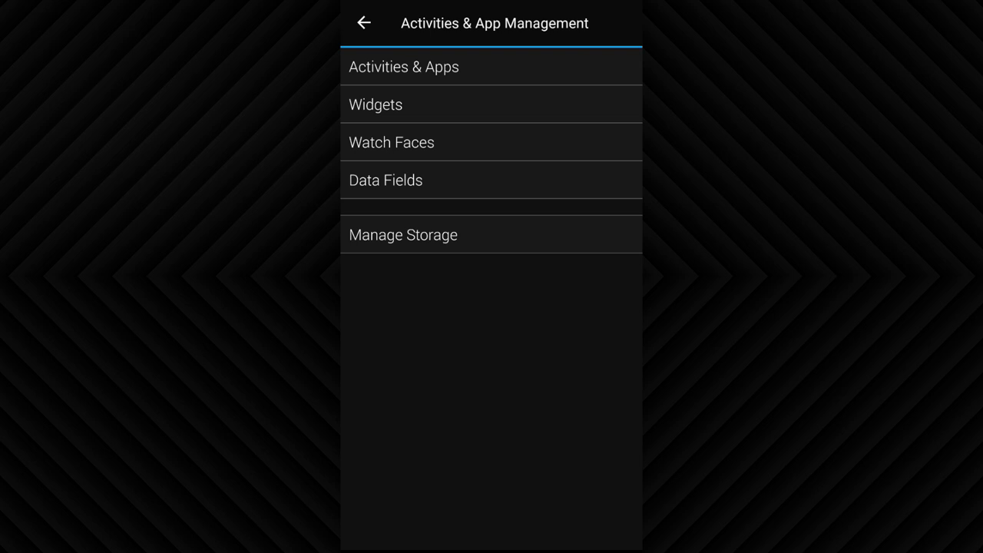
click(560, 140)
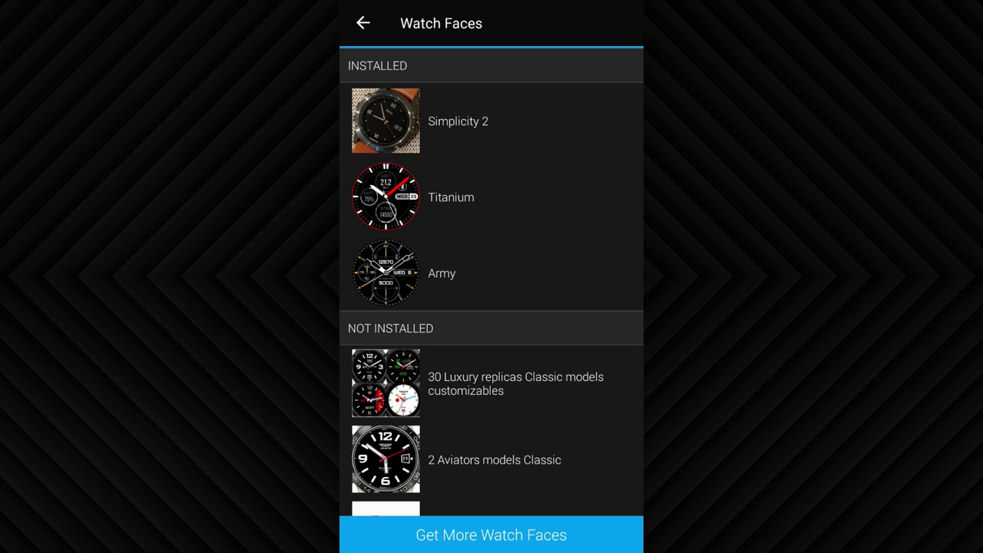
Browse the Connect IQ Store home page and open its Digital Watch Faces category
click(500, 531)
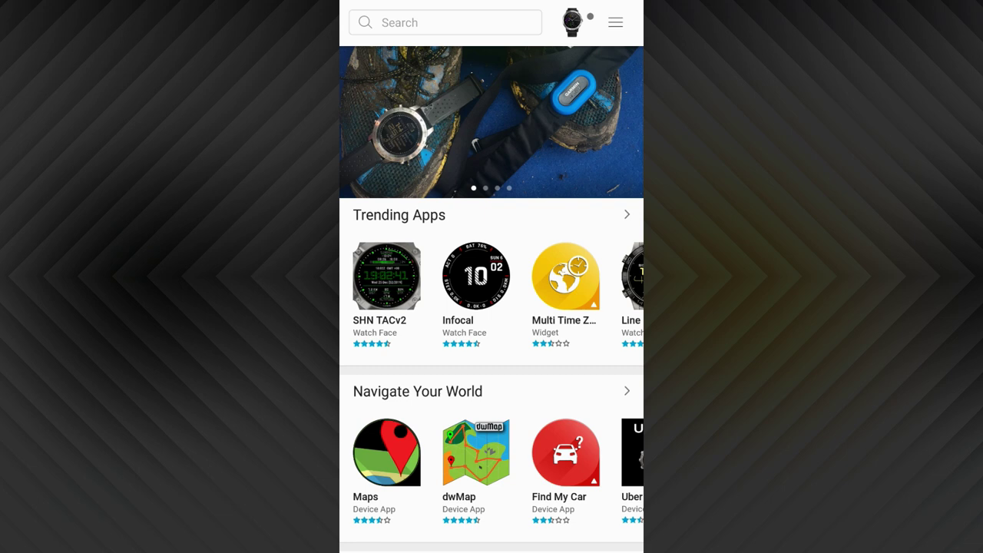
drag(366, 417, 349, 247)
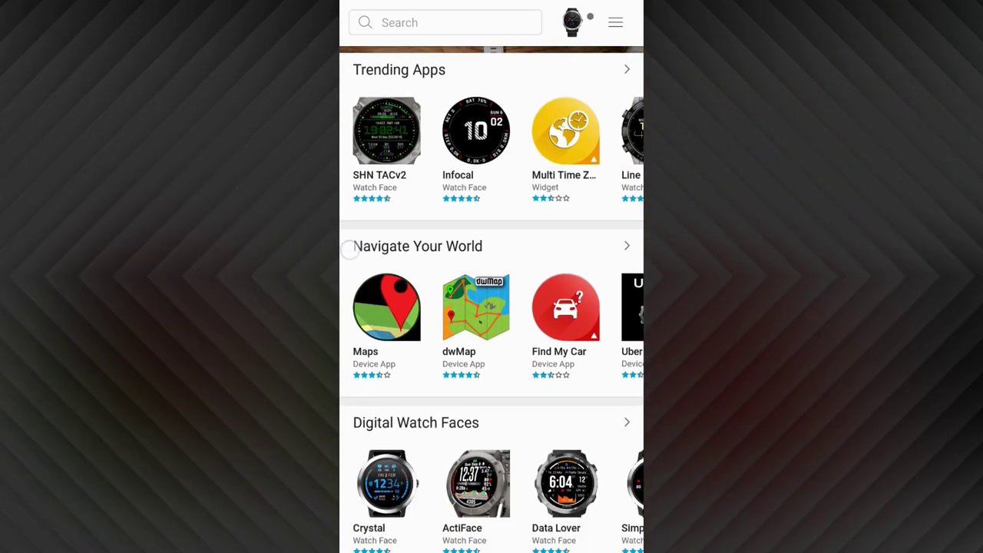
scroll(492, 307, up, 5)
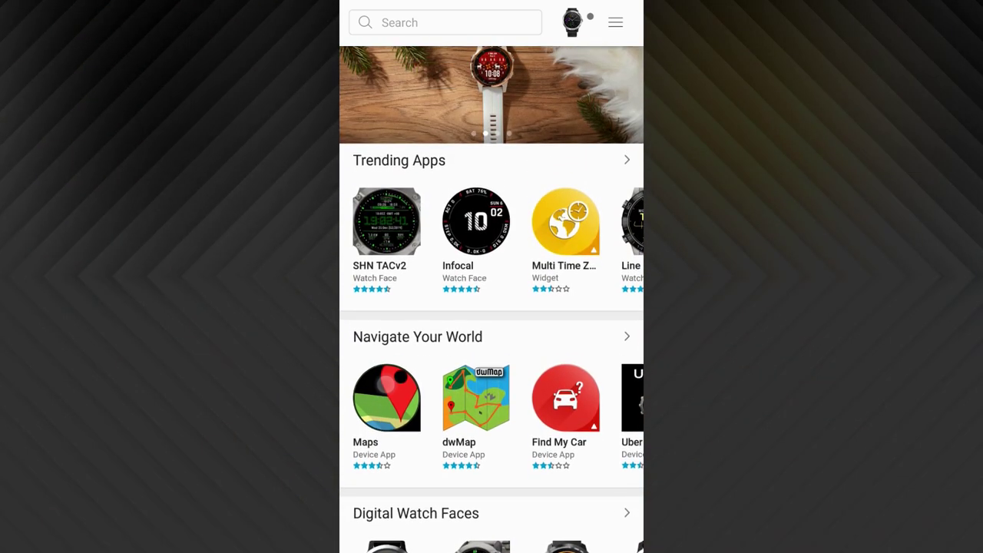
drag(375, 433, 355, 238)
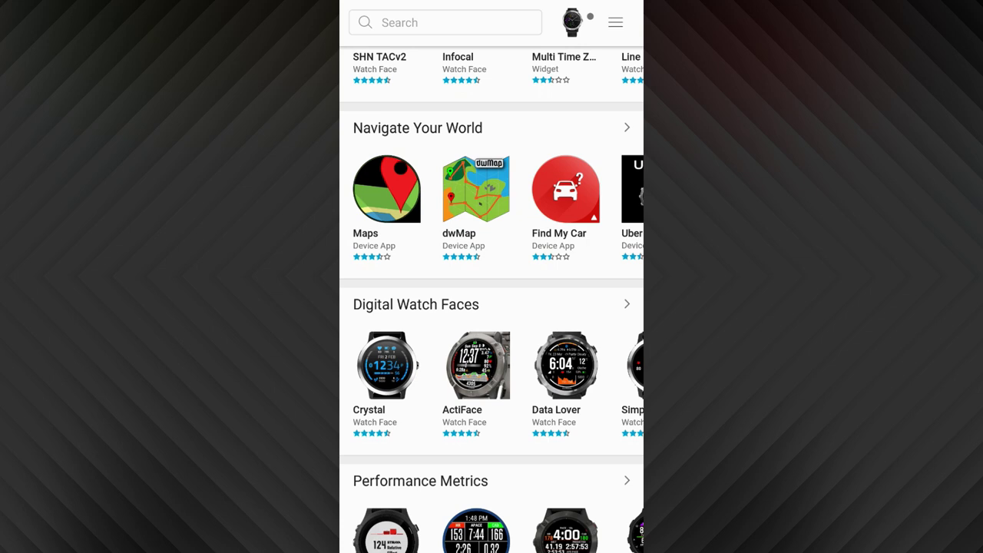
click(453, 307)
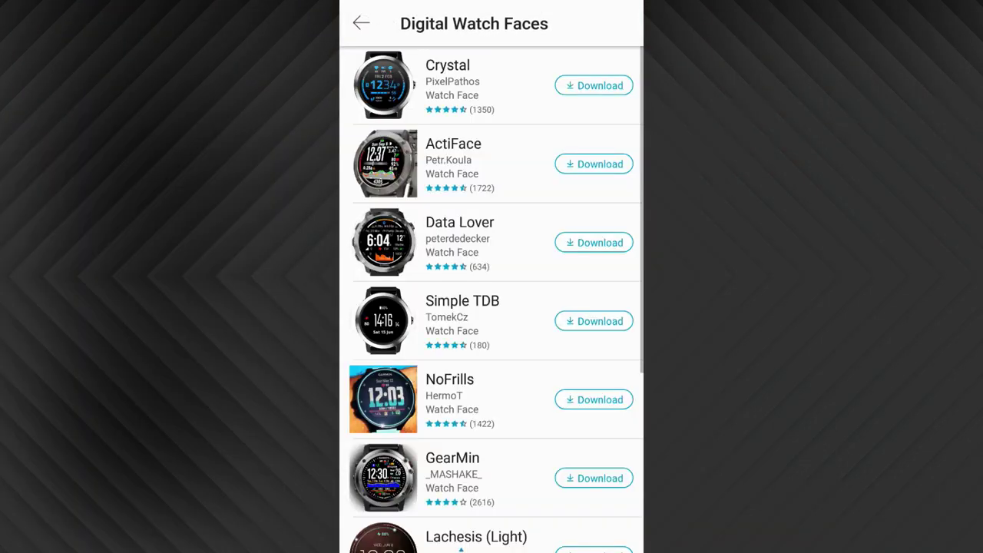
Find CleanSteps in the Digital Watch Faces list and queue it for download
scroll(492, 307, down, 10)
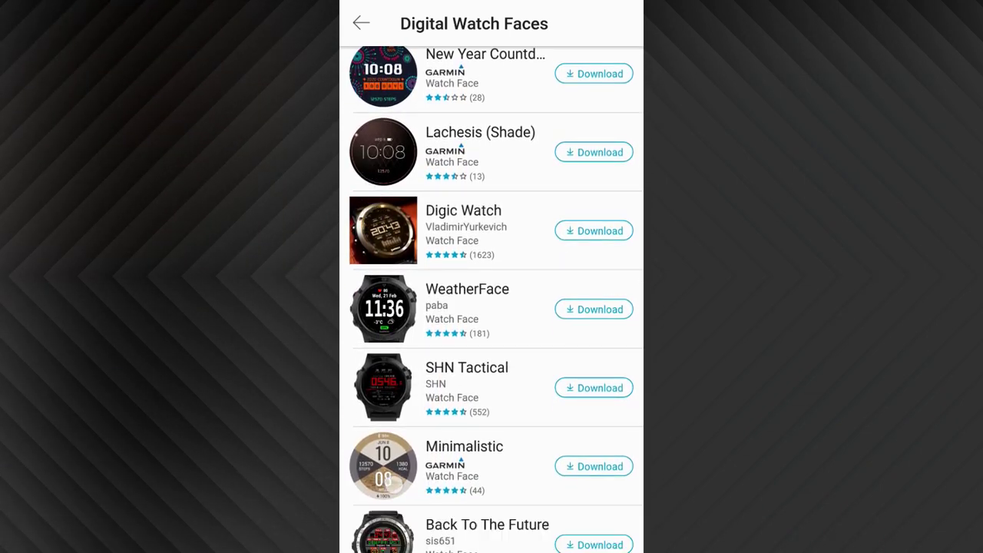
scroll(375, 396, down, 2)
scroll(374, 396, down, 4)
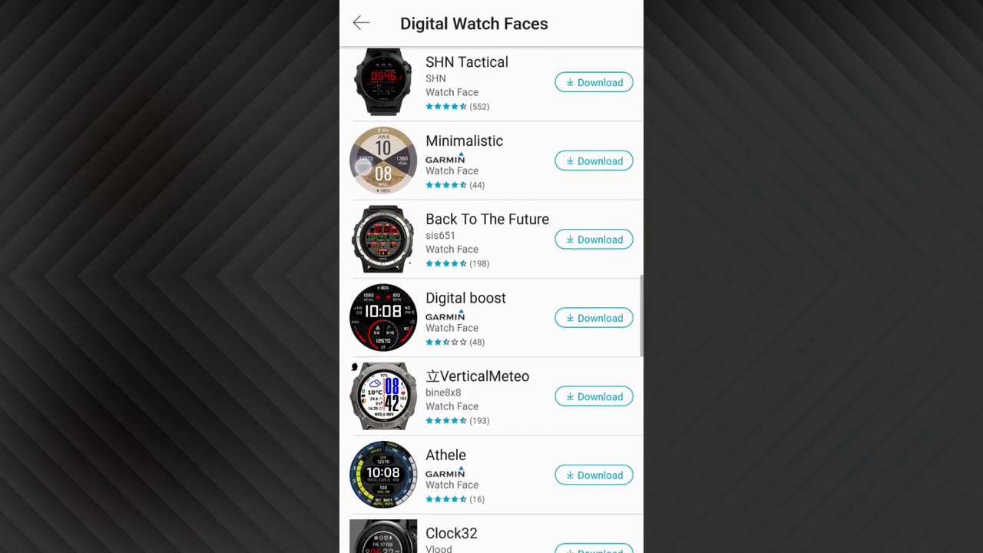
scroll(491, 308, down, 1)
scroll(492, 307, down, 2)
scroll(491, 307, down, 1)
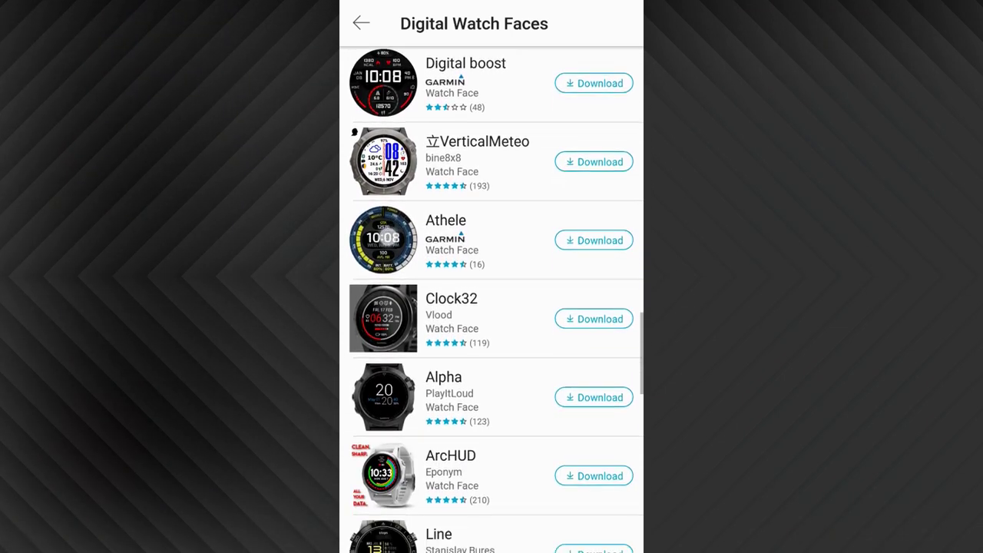
scroll(491, 307, down, 1)
scroll(360, 405, down, 1)
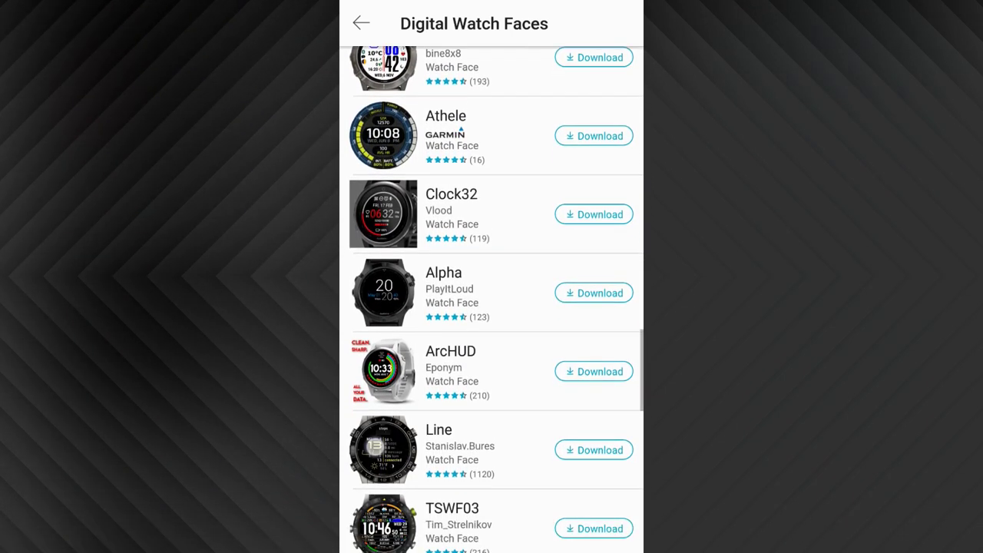
scroll(360, 405, down, 2)
drag(360, 404, 357, 332)
scroll(491, 307, down, 3)
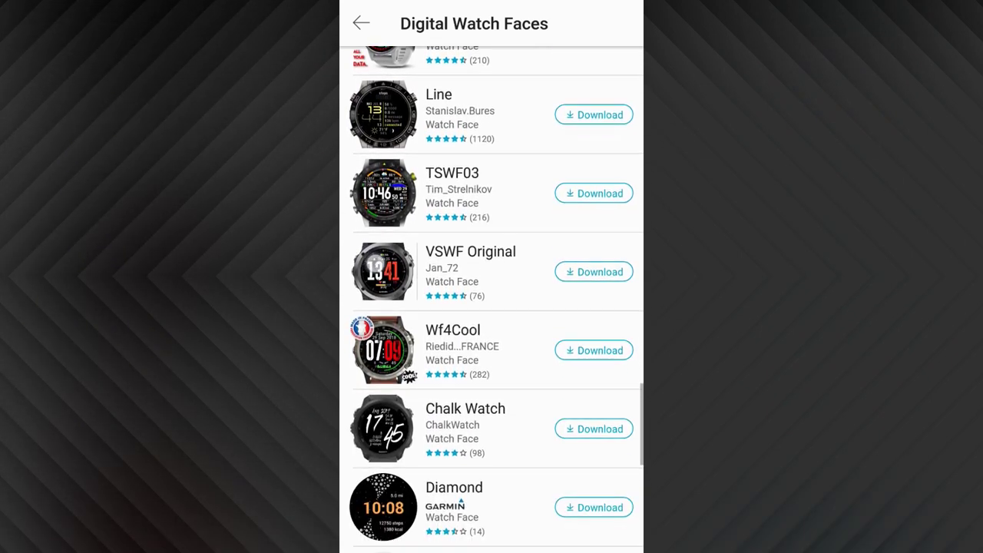
drag(401, 430, 401, 198)
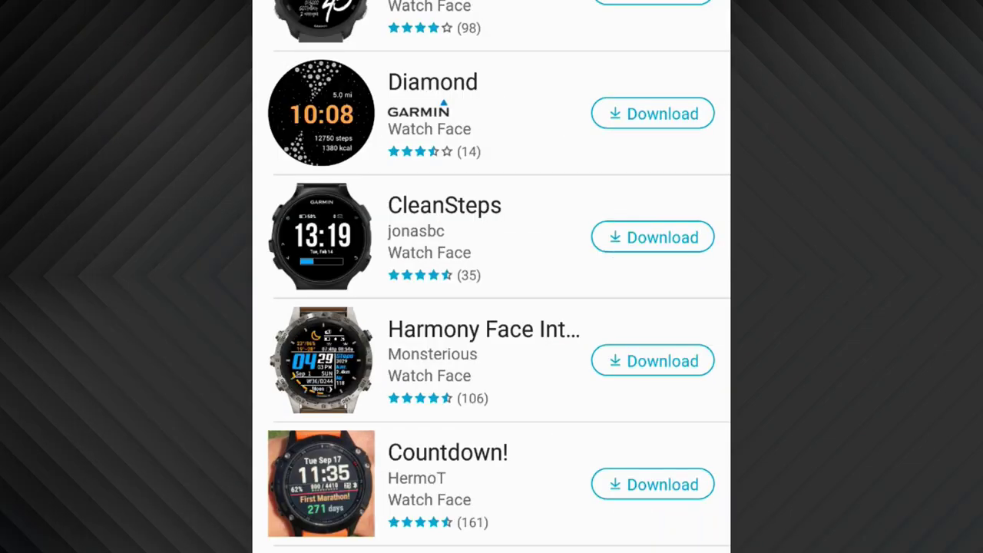
click(632, 237)
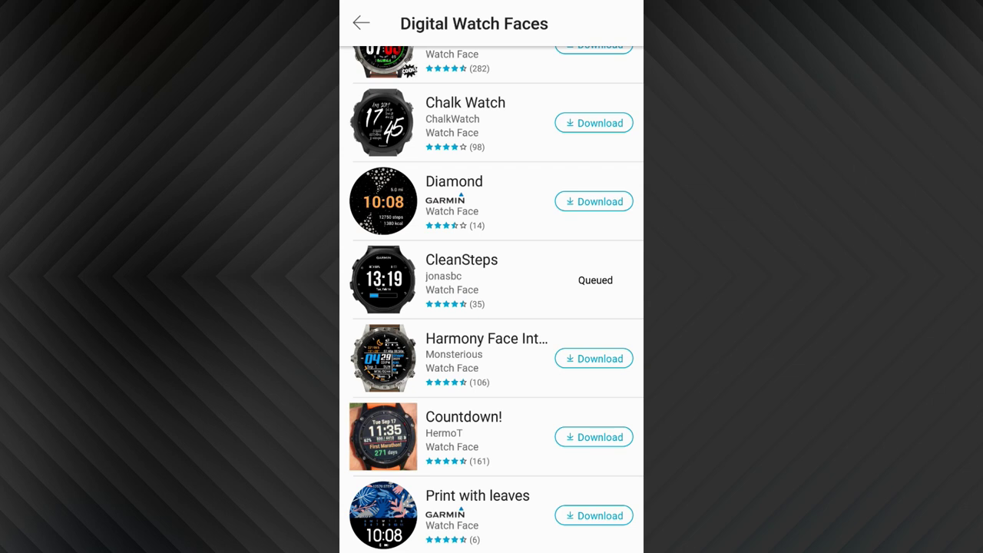
Sync the vívoactive 3, then reopen Watch Faces showing CleanSteps under Not Installed
click(361, 23)
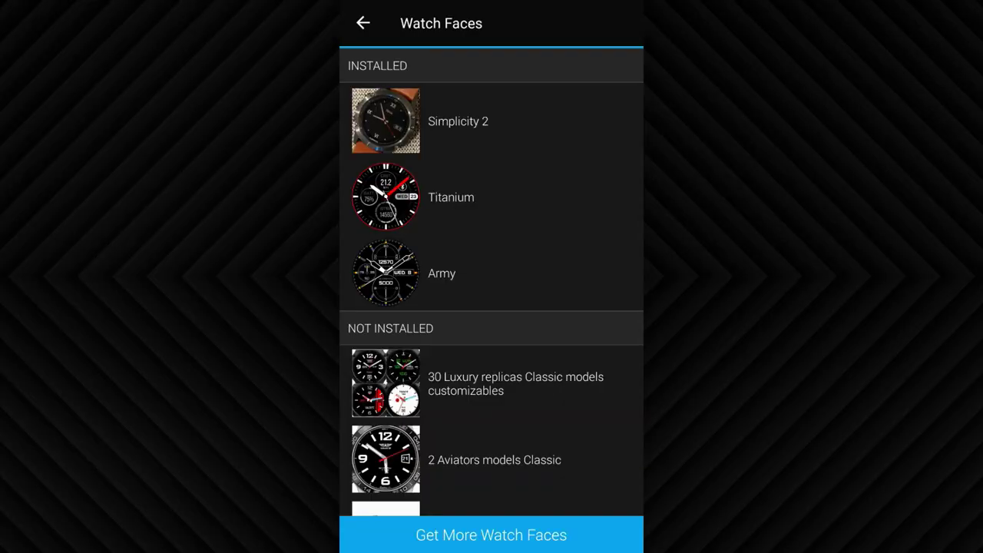
click(361, 21)
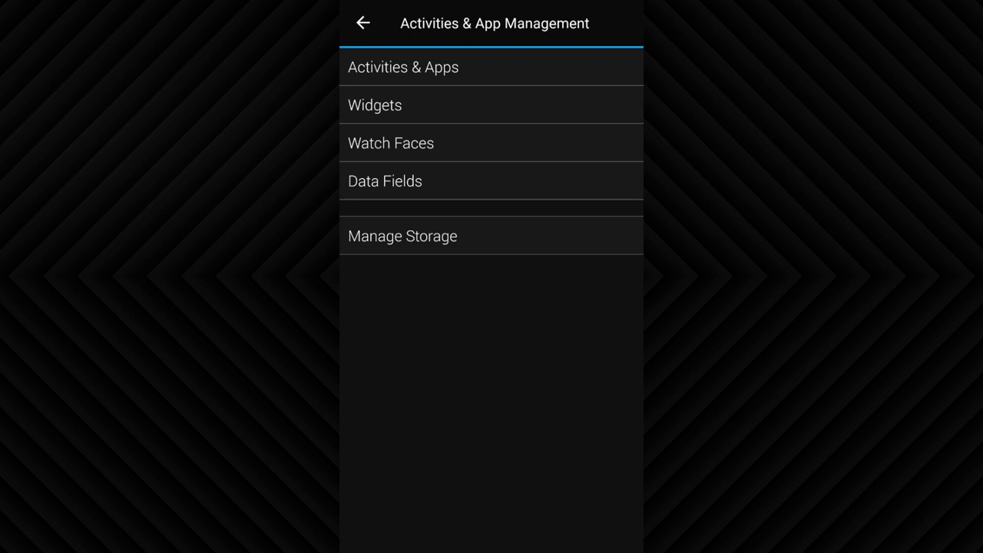
click(362, 23)
click(615, 91)
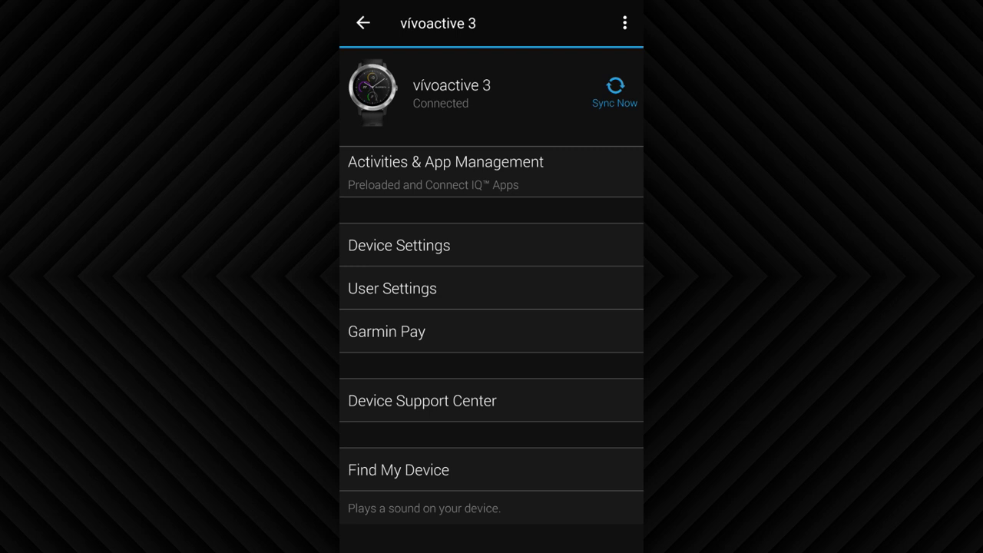
click(407, 167)
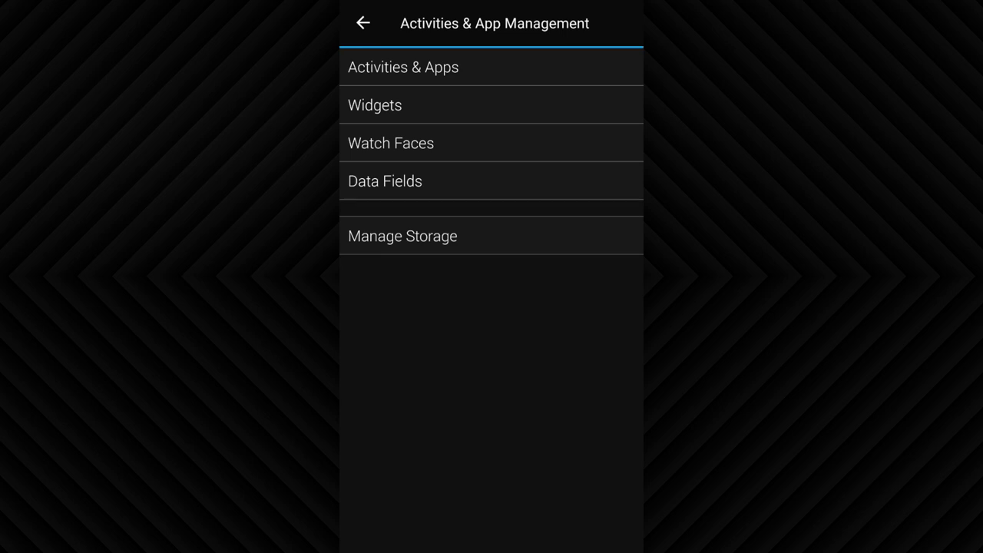
click(411, 148)
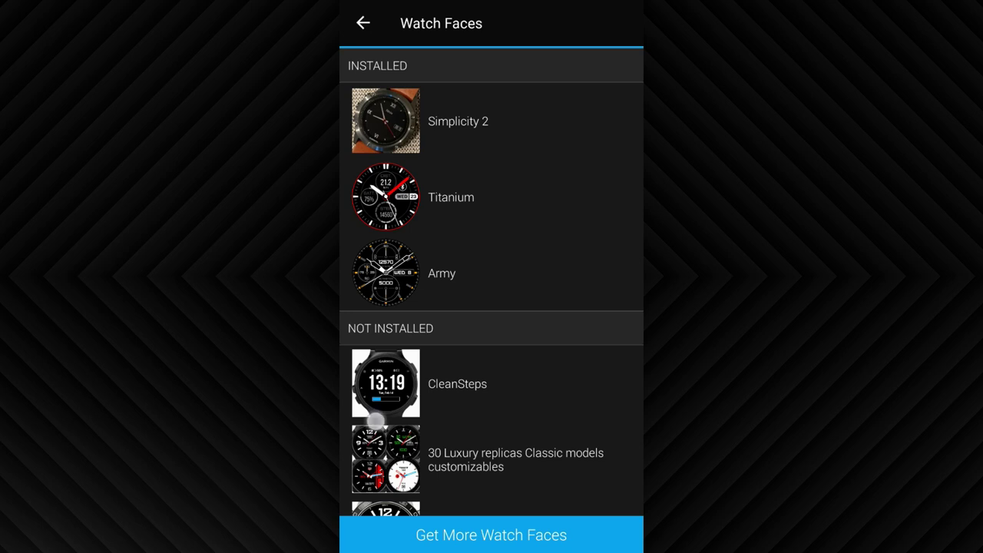
Install CleanSteps from its details page, then go back to the vívoactive 3 device page
scroll(491, 282, down, 2)
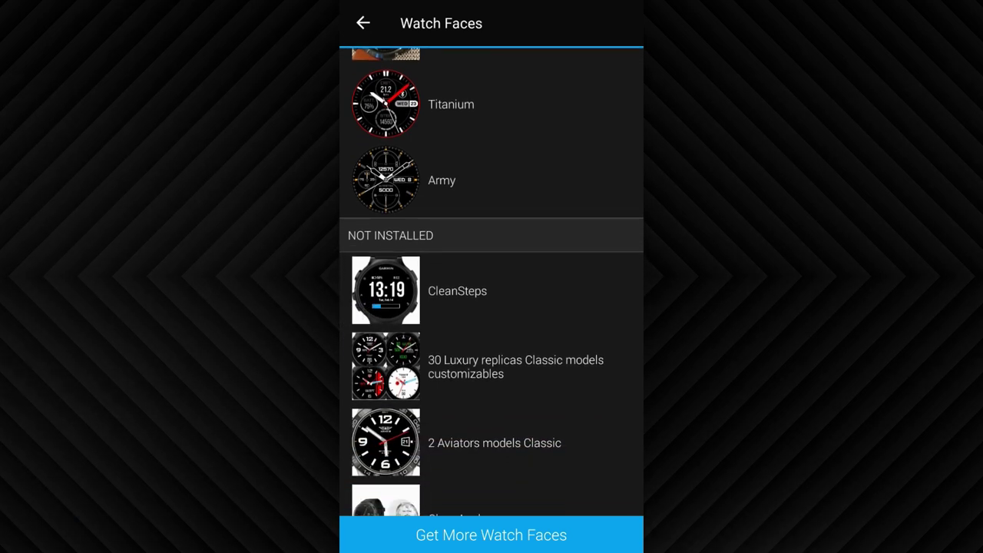
click(397, 297)
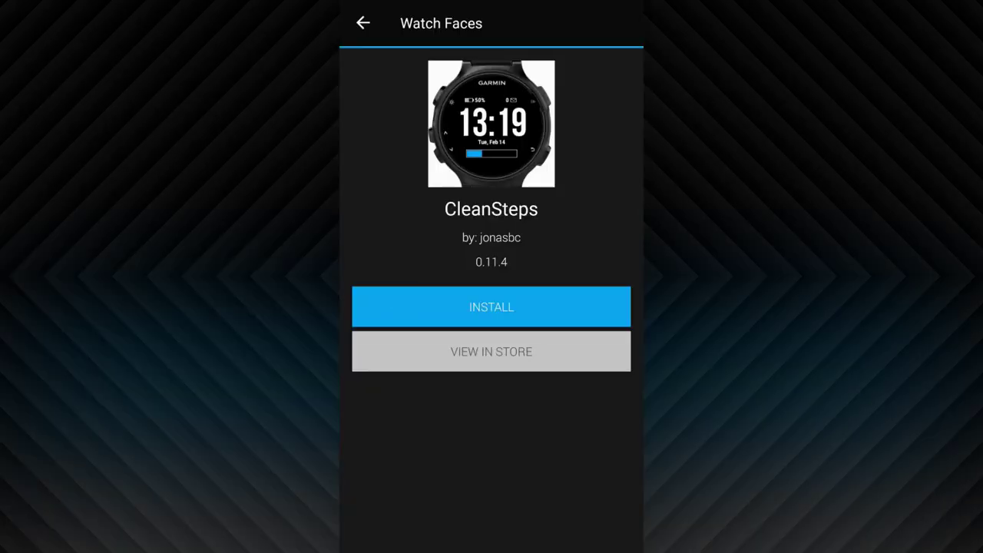
click(471, 306)
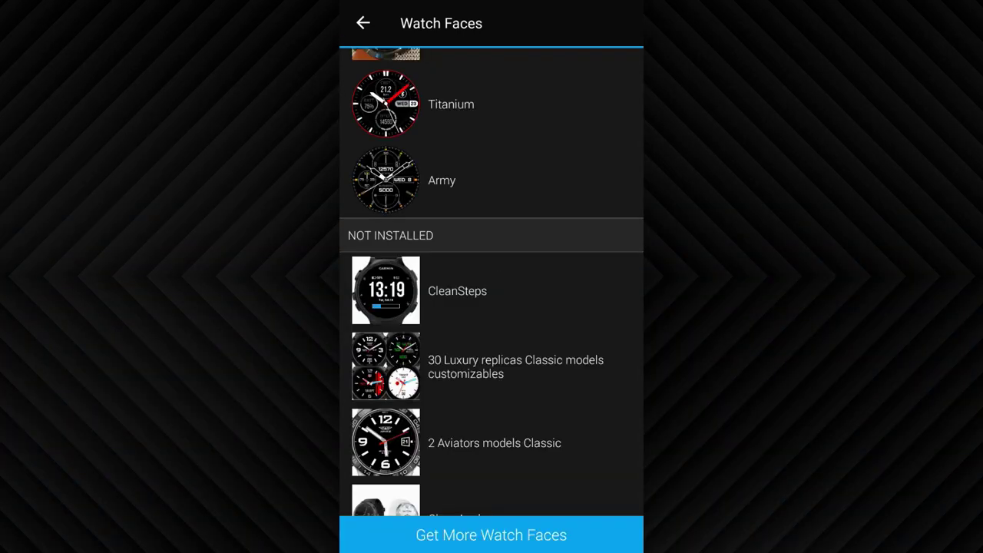
scroll(399, 231, up, 2)
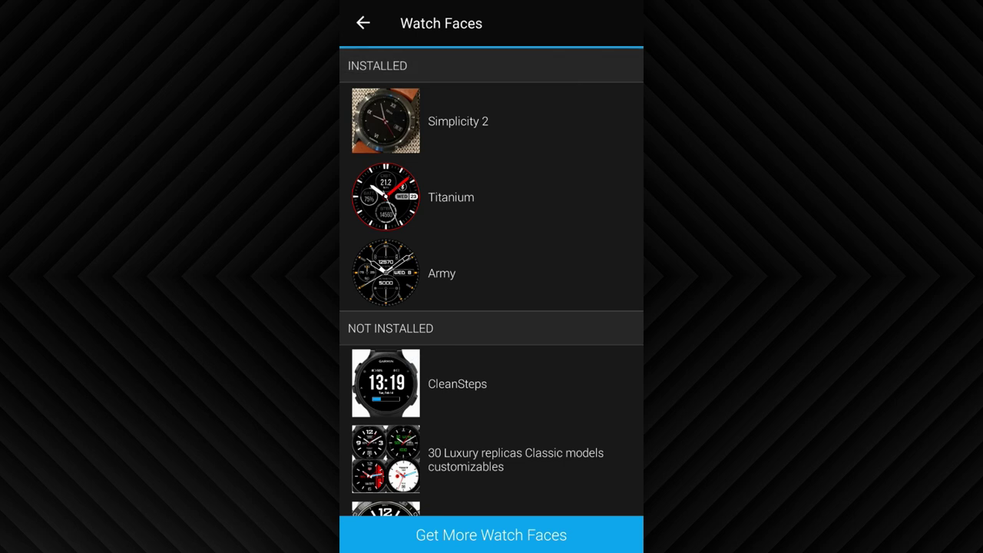
click(351, 33)
click(361, 26)
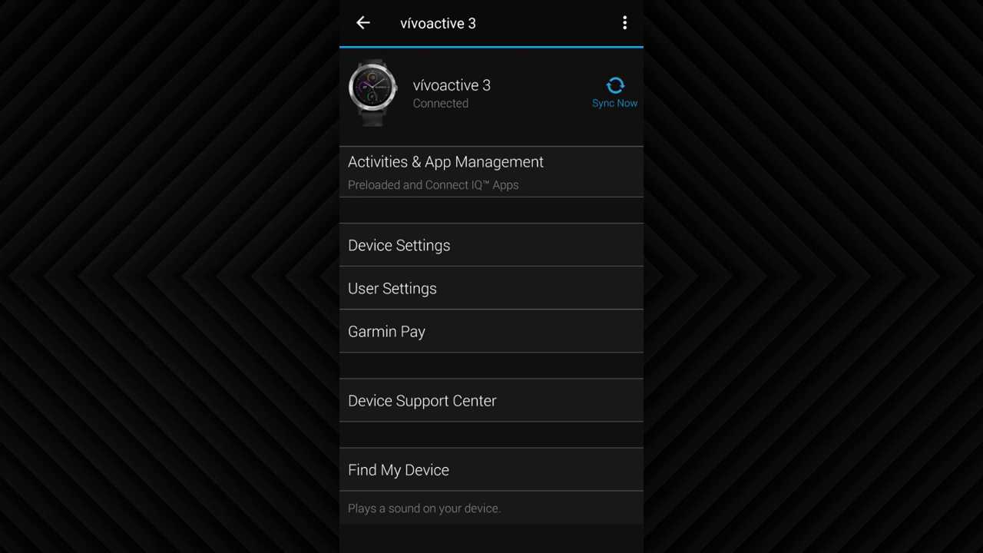
Check the Installed watch faces list for CleanSteps, then open Simplicity 2's details
click(450, 161)
click(413, 141)
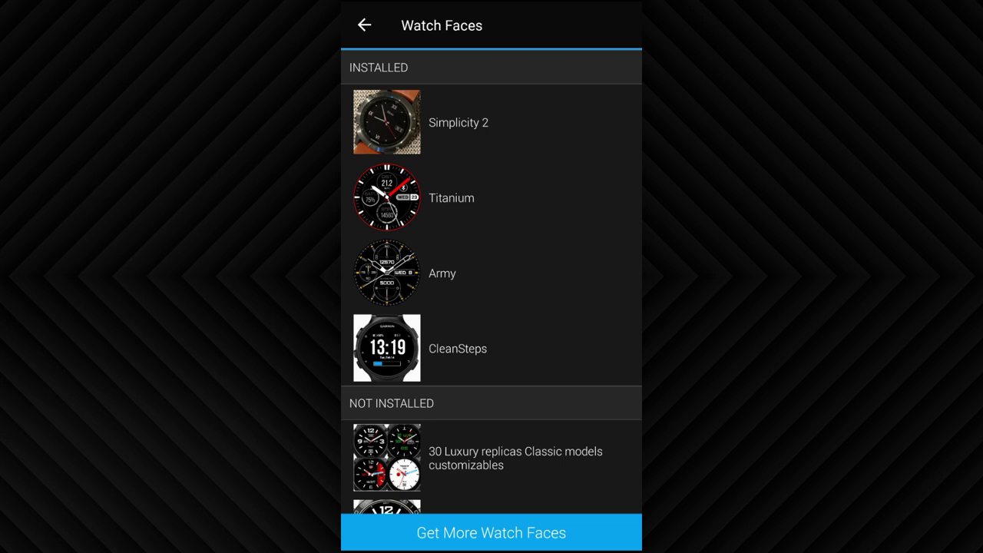
click(524, 117)
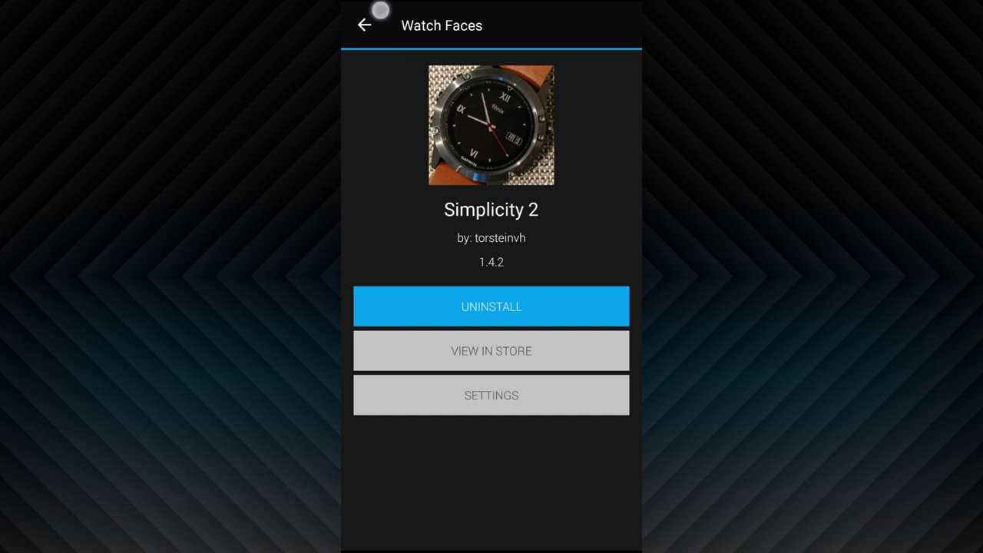
Close Simplicity 2's details, reopen them once, and return to the Watch Faces list
click(381, 10)
click(537, 130)
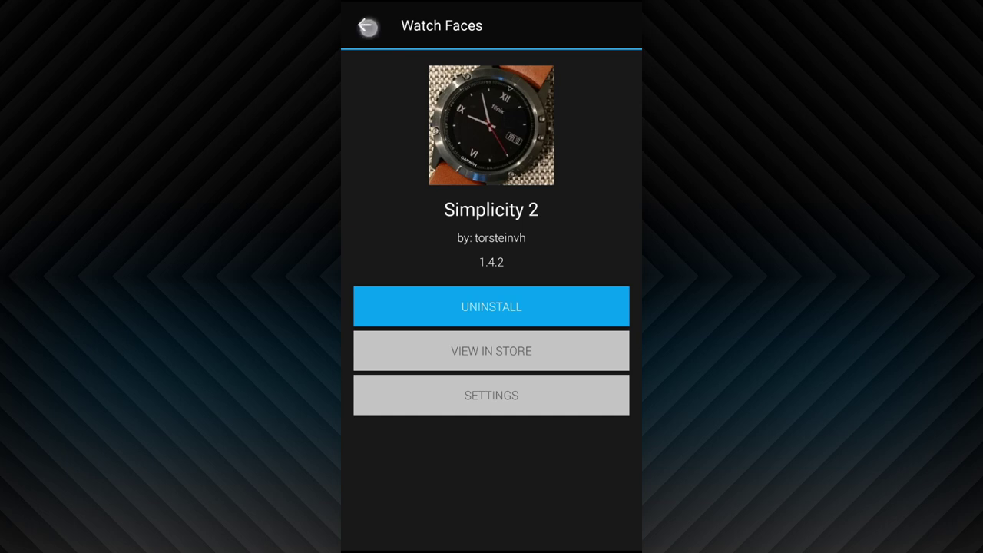
click(367, 27)
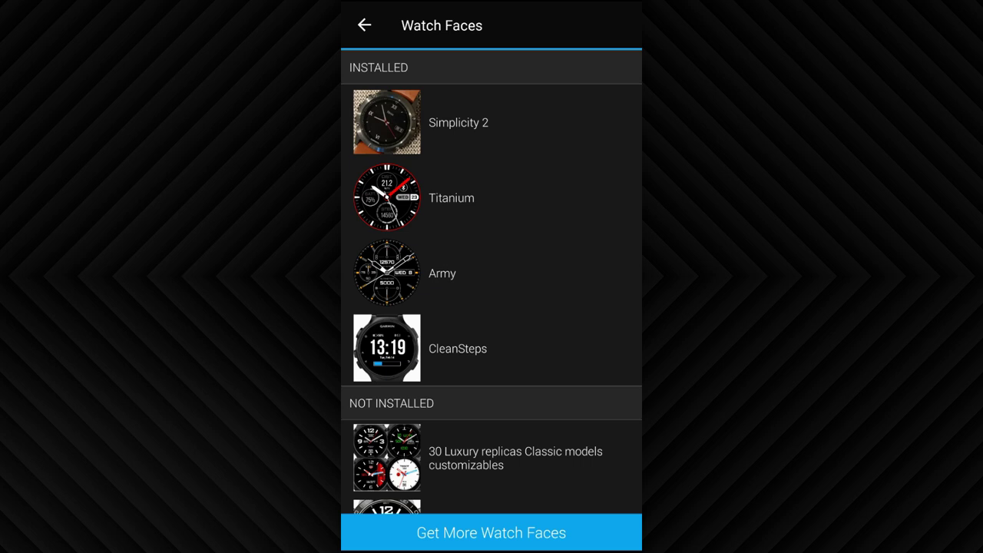